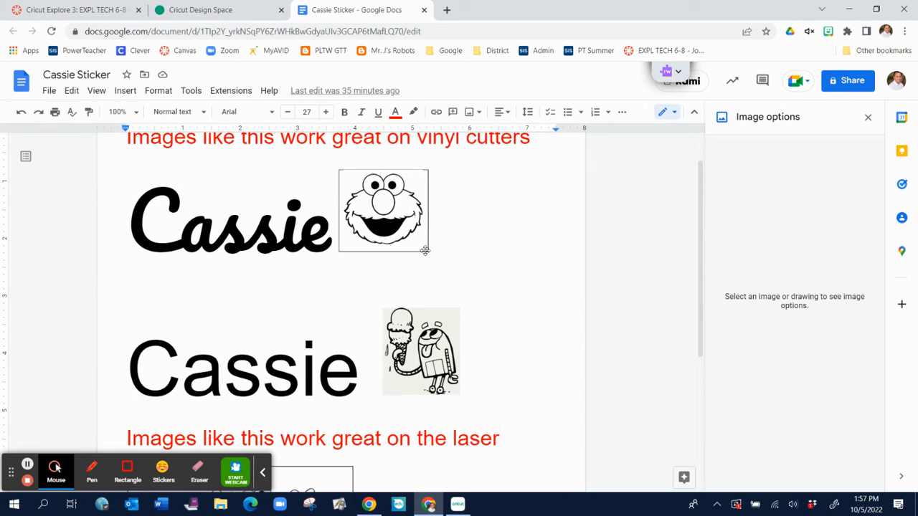
Step: Look at the document's file options, then start a Snipping Tool capture and abandon it
left_click(48, 91)
mouse_move(78, 228)
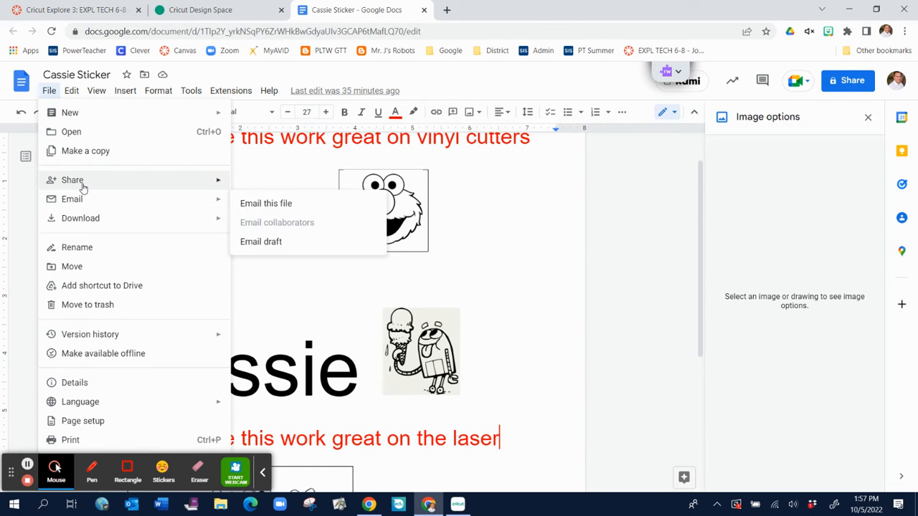
left_click(525, 257)
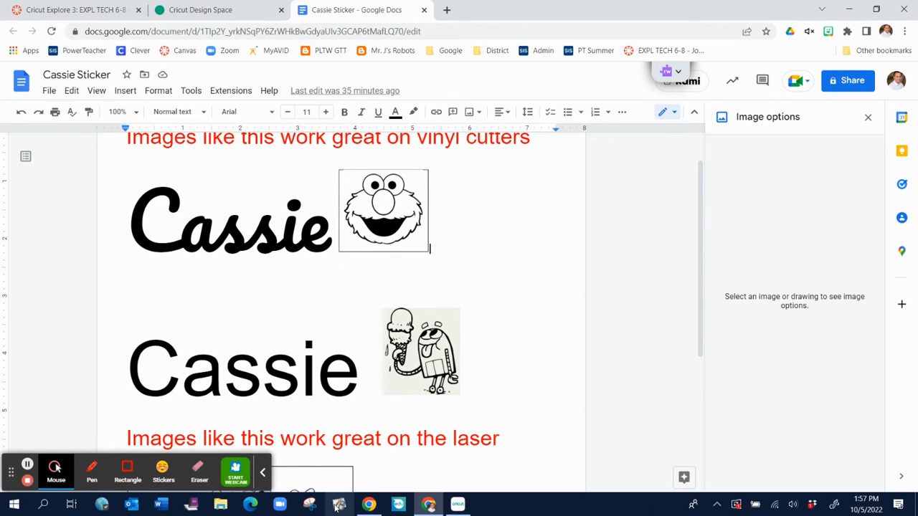
left_click(309, 504)
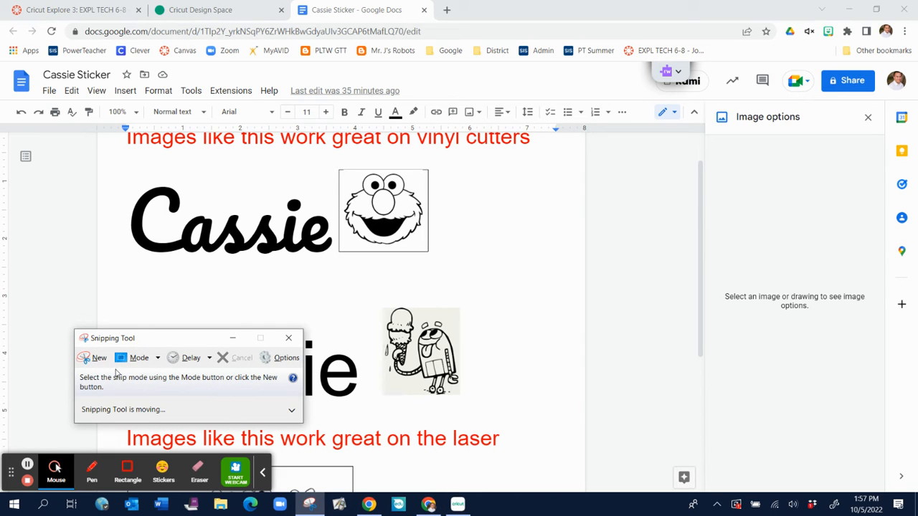
left_click(99, 363)
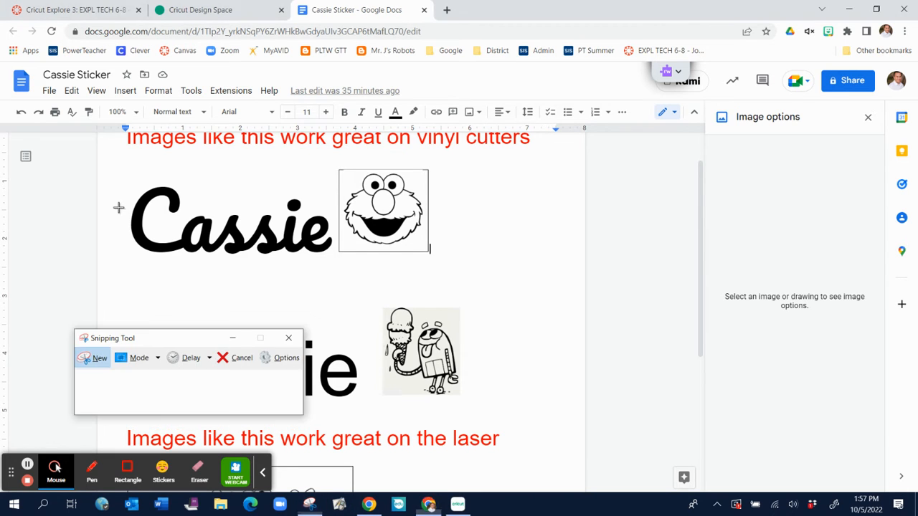
left_click(288, 337)
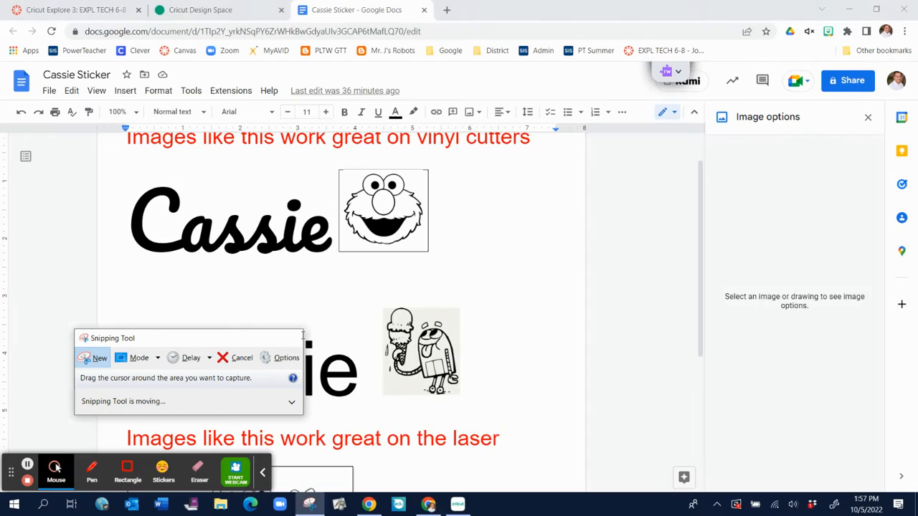
Step: Snip the area around the script Cassie name and the Elmo face
left_click(473, 369)
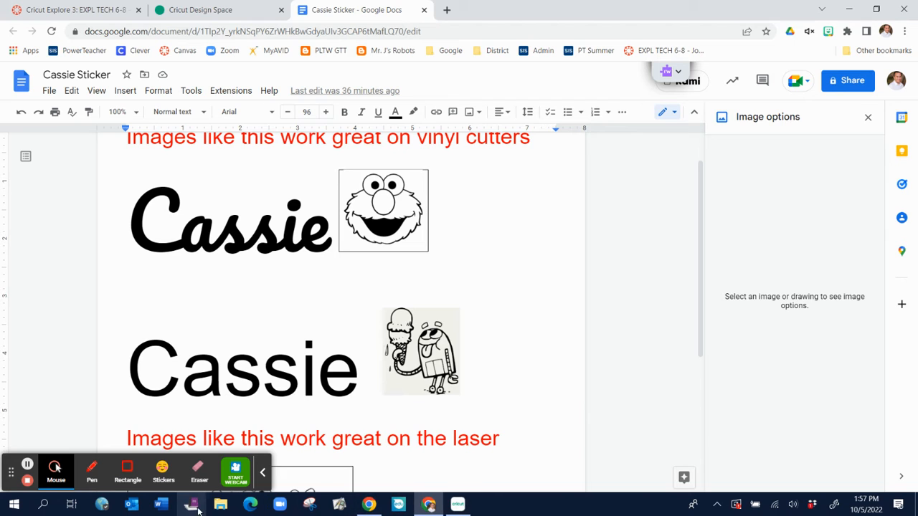
left_click(316, 506)
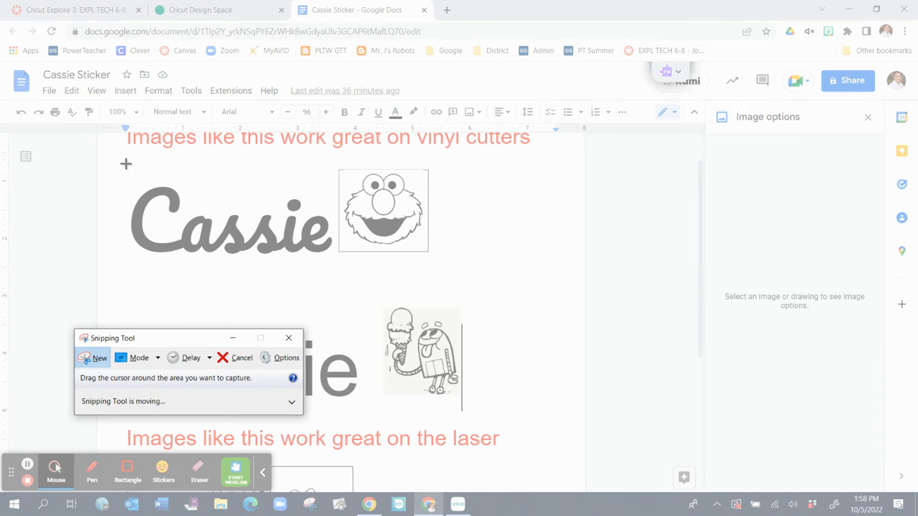
left_click_drag(127, 163, 433, 262)
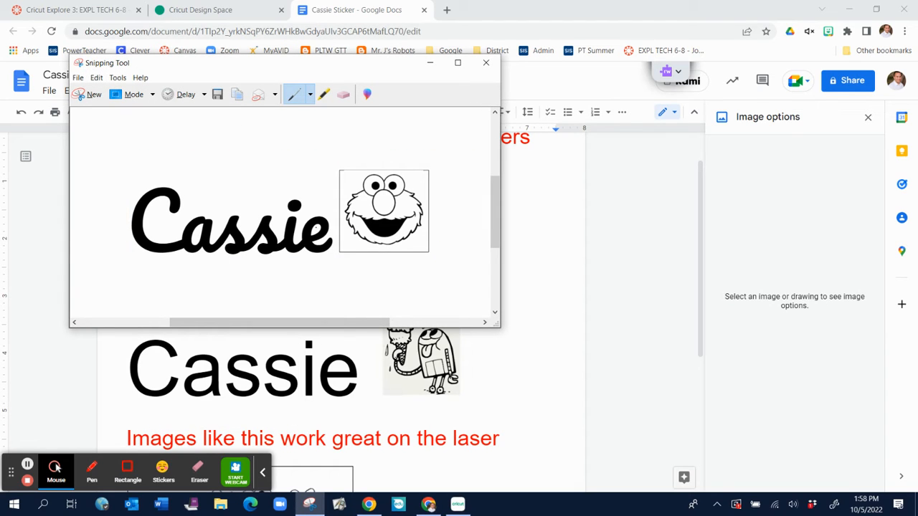
Step: Save the snip as JPEG 'Vinyl Cutter Cassie' in Pictures and return to Google Docs
left_click(79, 79)
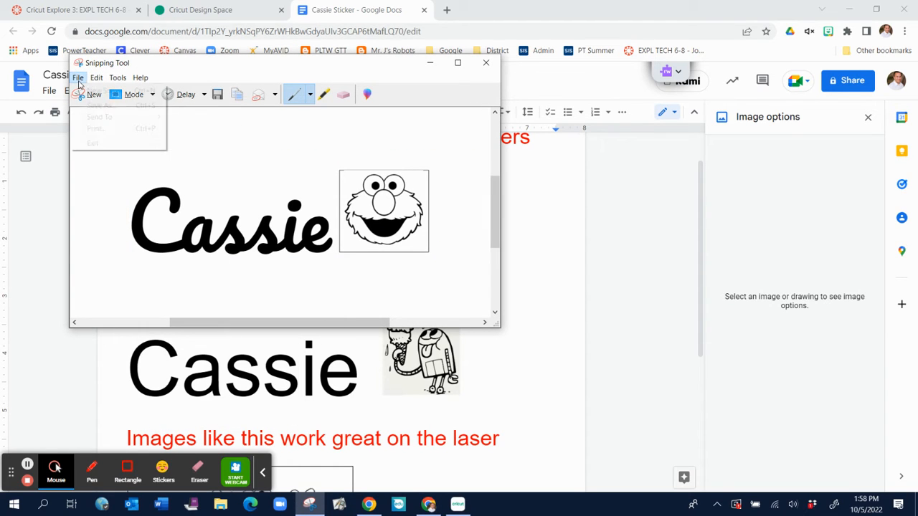
left_click(94, 109)
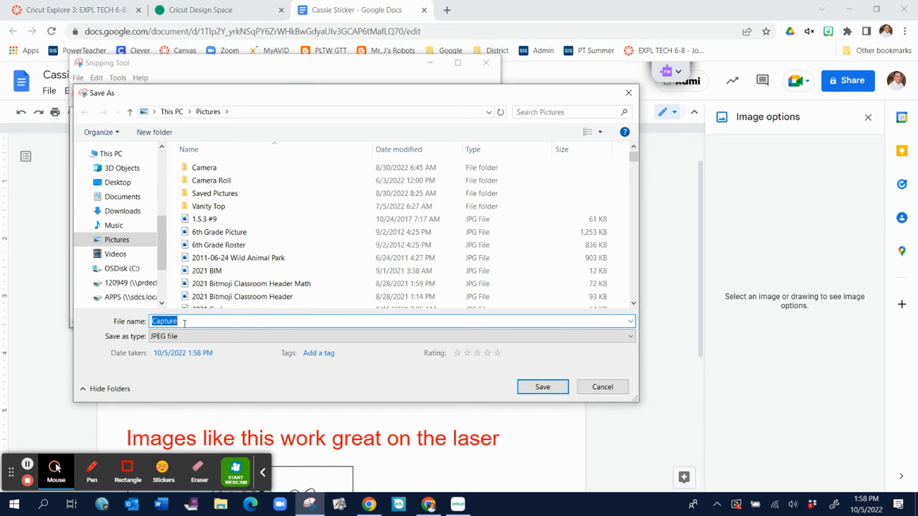
type("Vin")
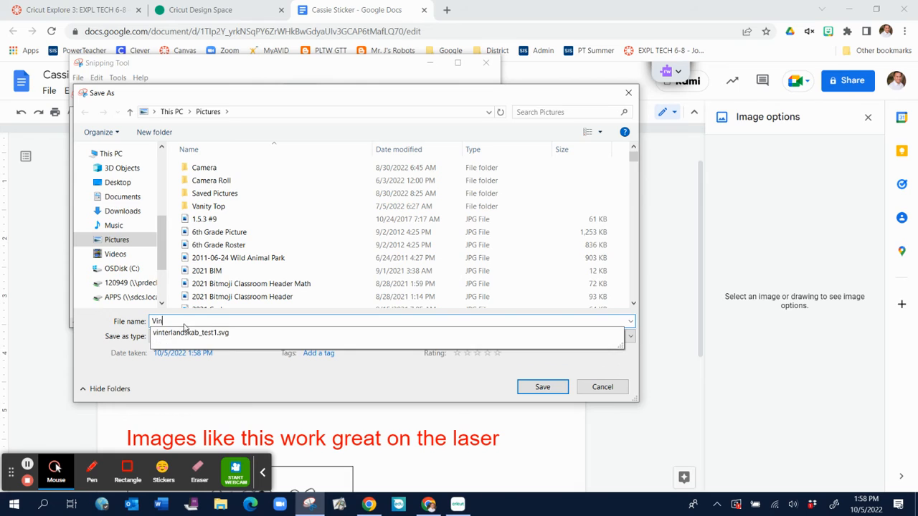
type("yl Cutter ")
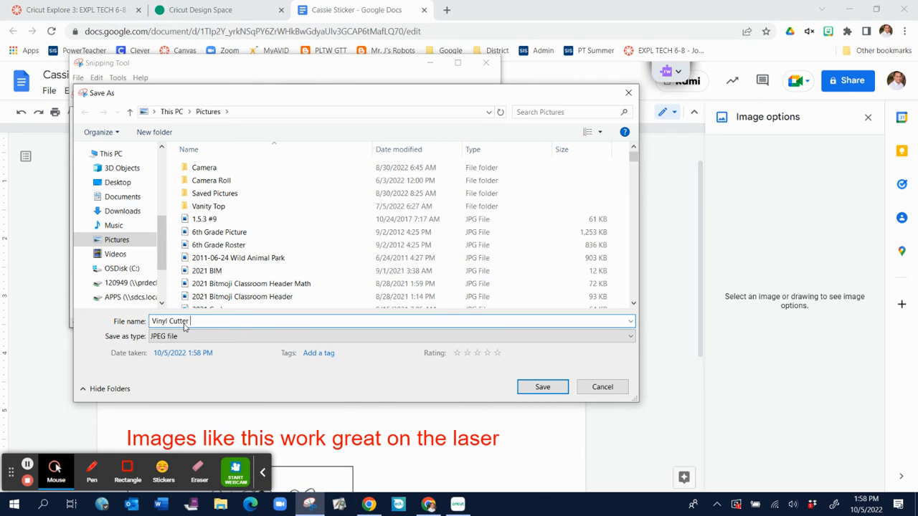
type("Cassie")
left_click(540, 387)
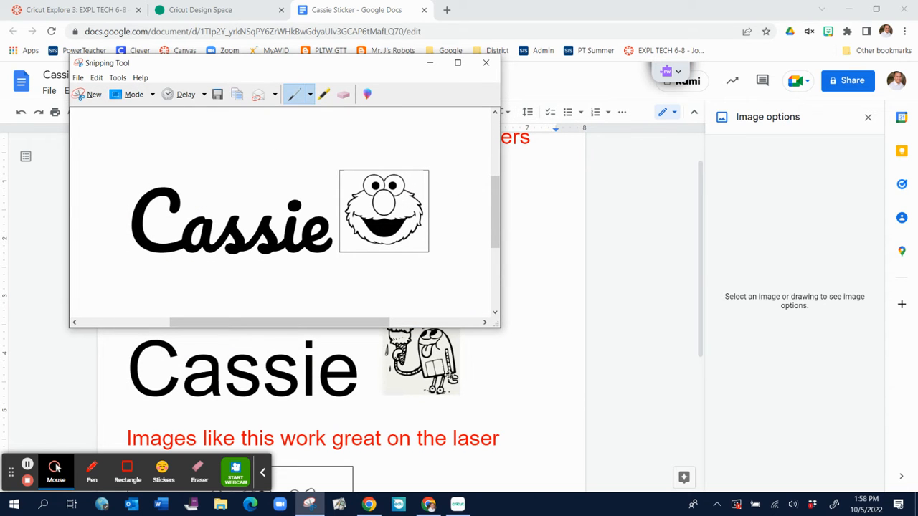
left_click(554, 305)
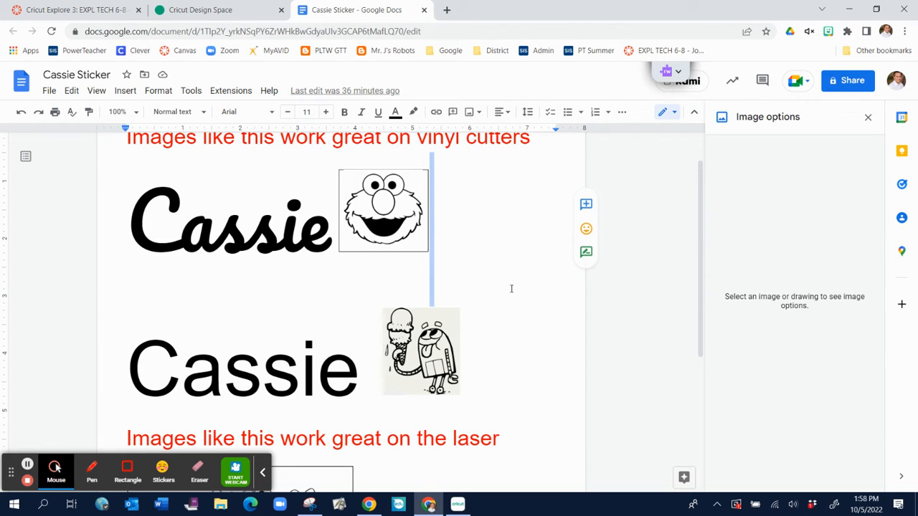
Step: Launch the Cricut Design Space desktop app from the taskbar and reach its sign-in form
left_click(201, 12)
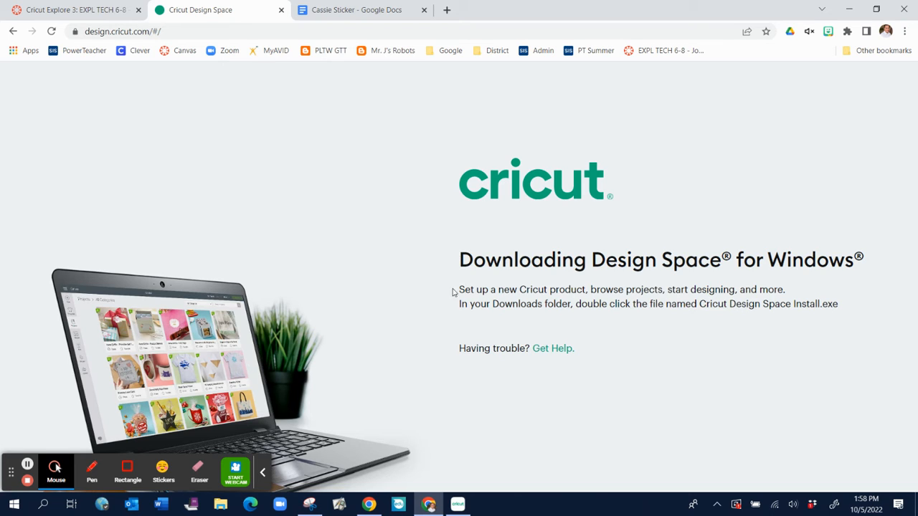
left_click(457, 504)
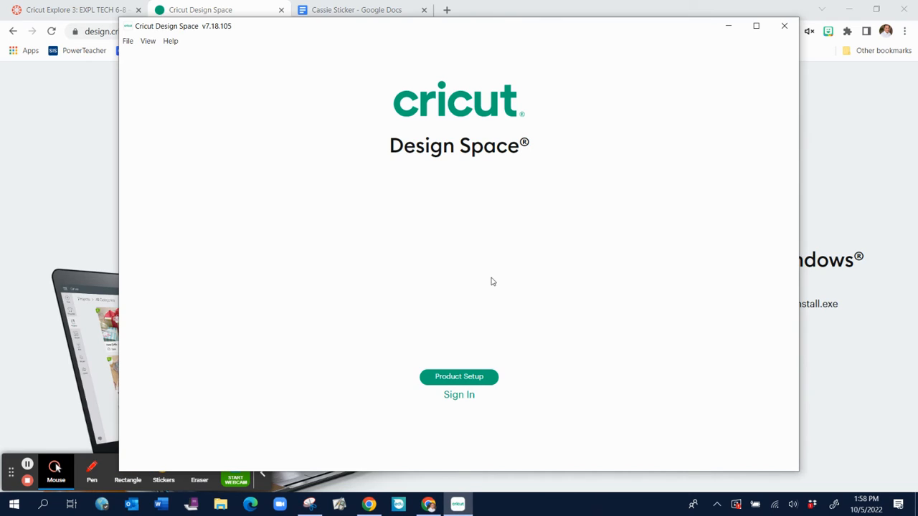
left_click(459, 395)
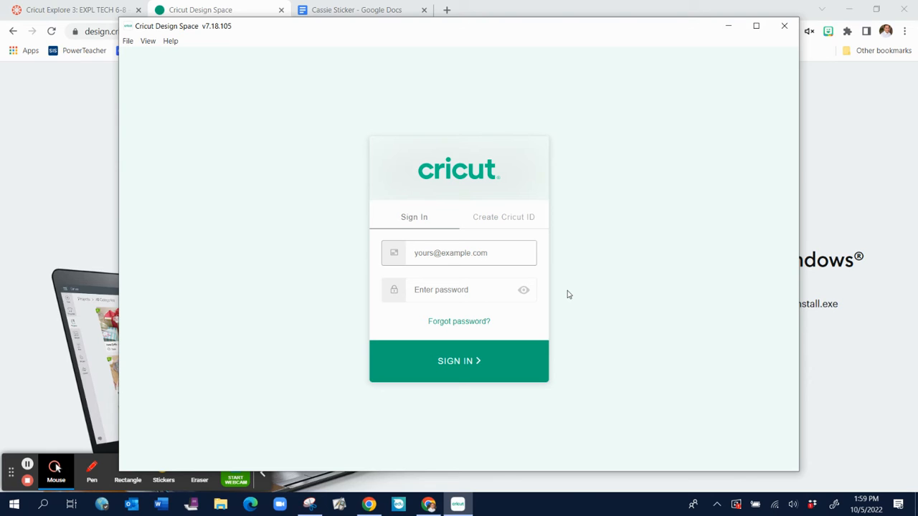
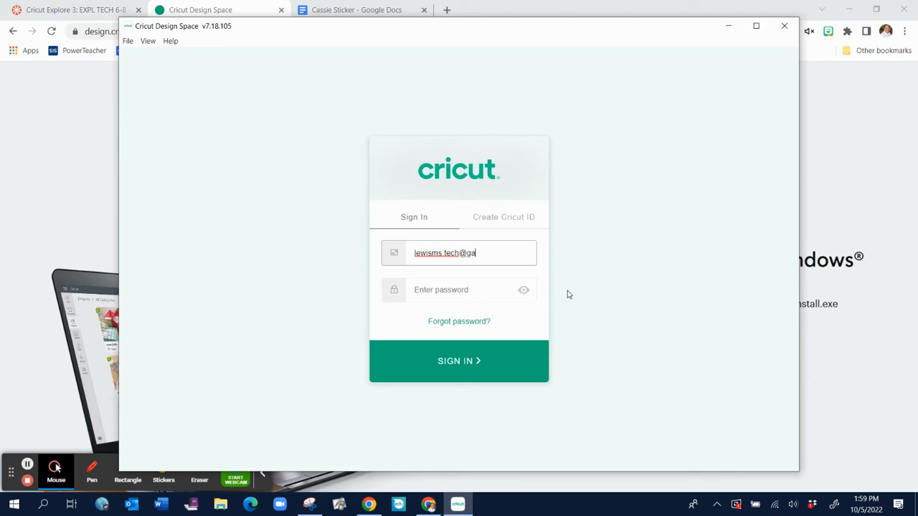
Step: Sign in with the account e-mail and password, showing the password while typing
left_click(523, 293)
left_click(451, 291)
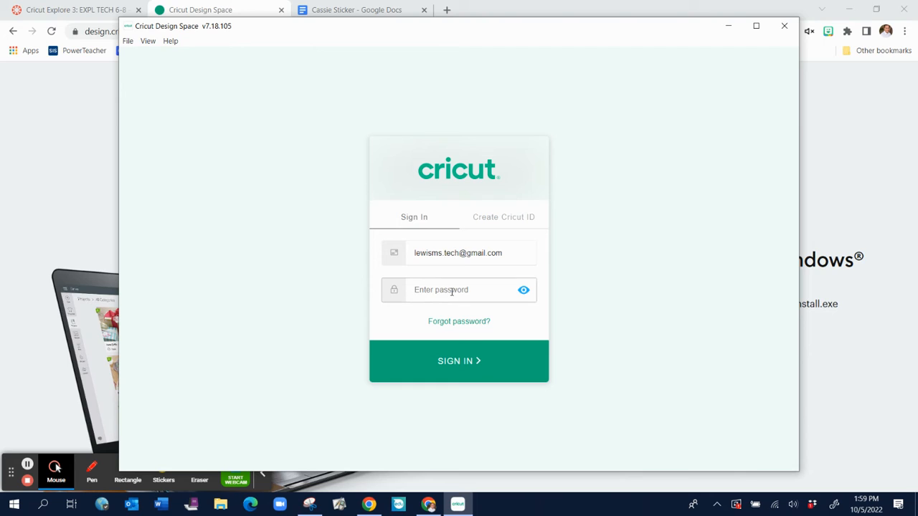
left_click(459, 364)
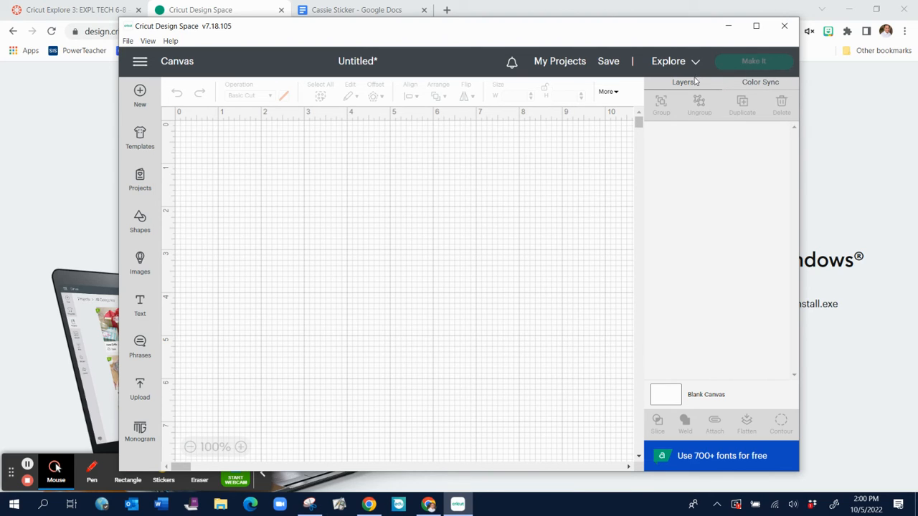
Step: Delete the old Cassie Sticker from Recent Uploads and start a new image upload
left_click(139, 391)
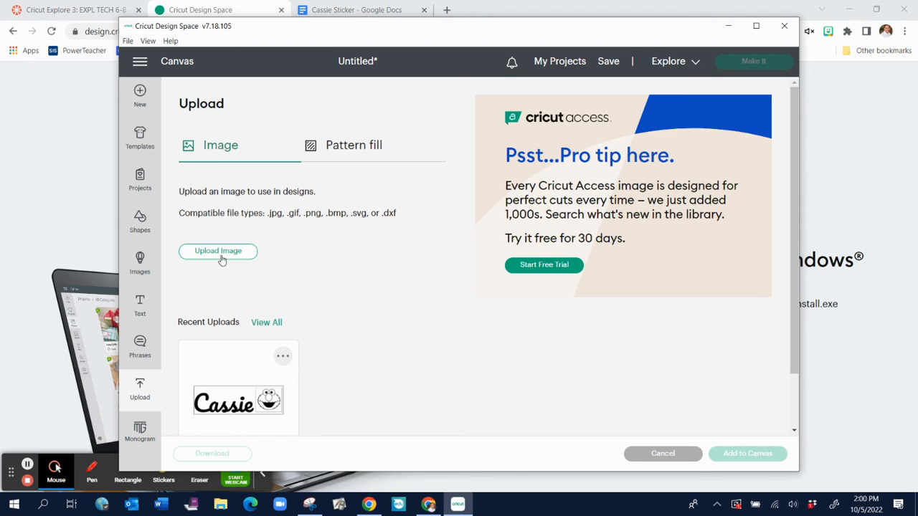
left_click(283, 356)
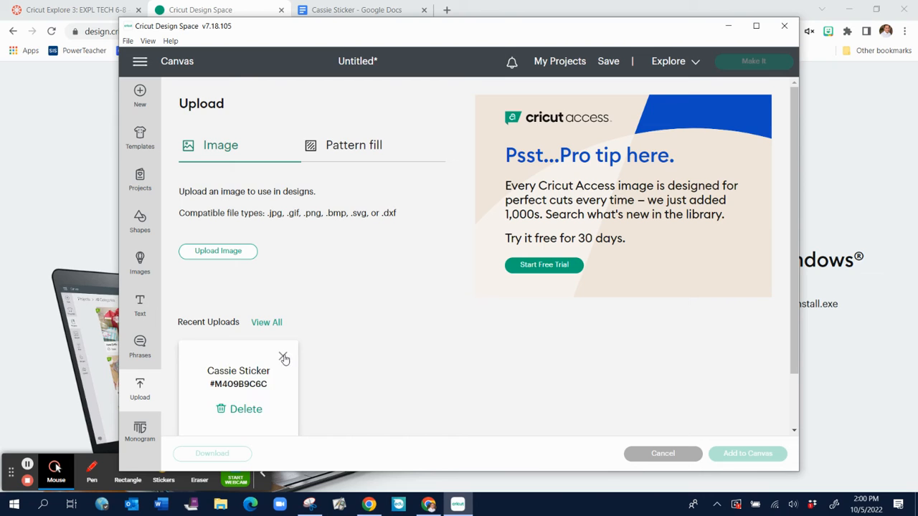
left_click(247, 410)
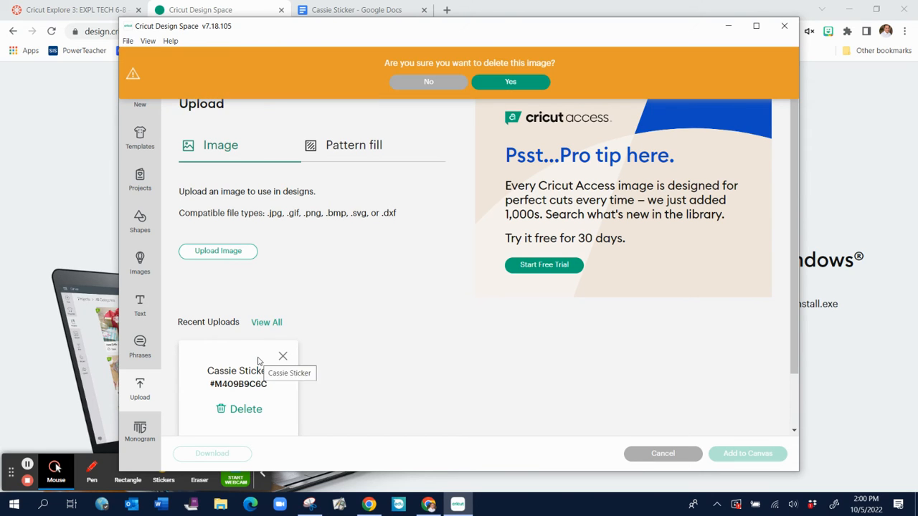
left_click(526, 83)
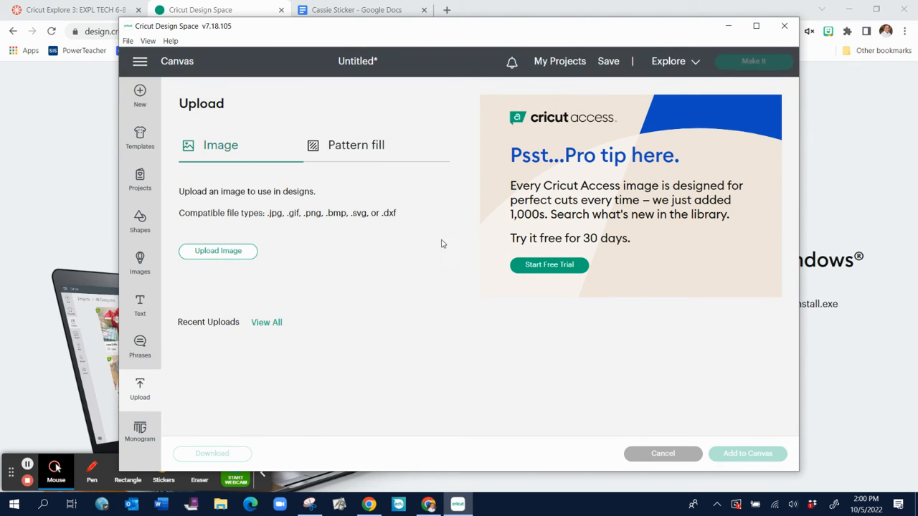
left_click(228, 251)
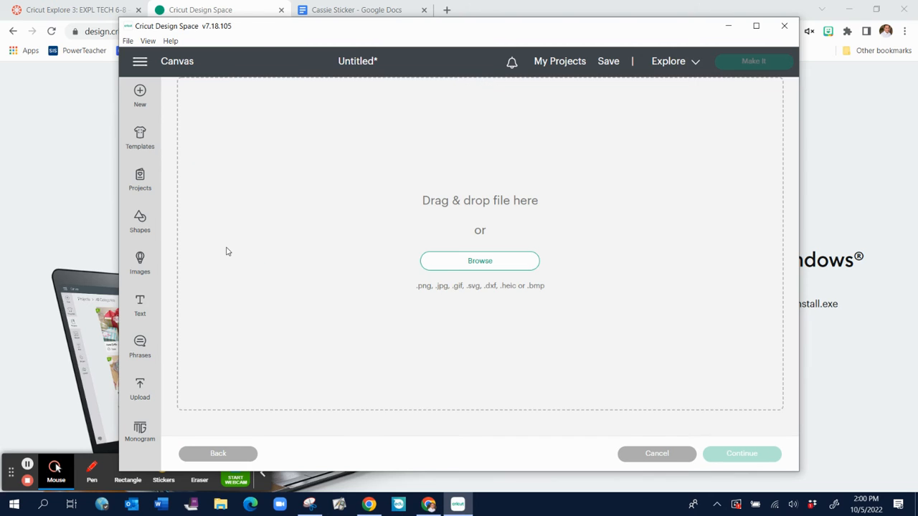
Step: Browse to Pictures and open Vinyl Cutter Cassie.JPG for upload
left_click(487, 266)
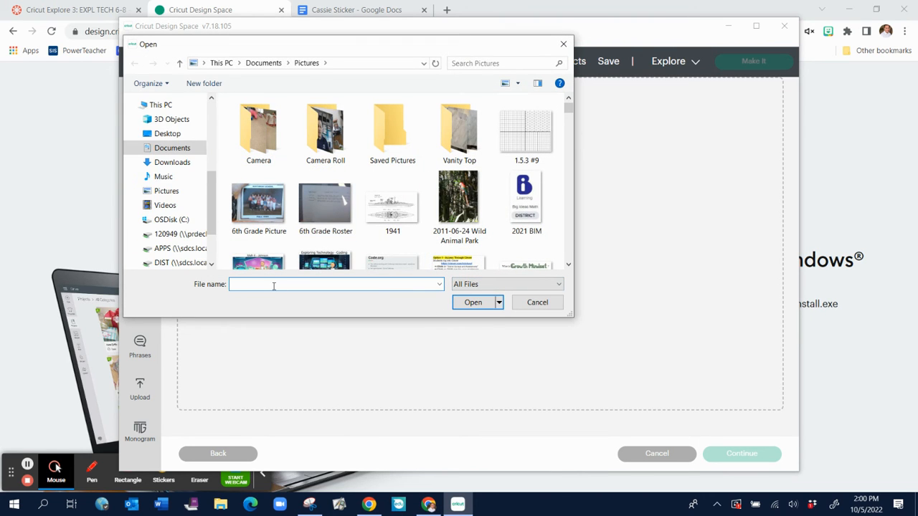
type("v")
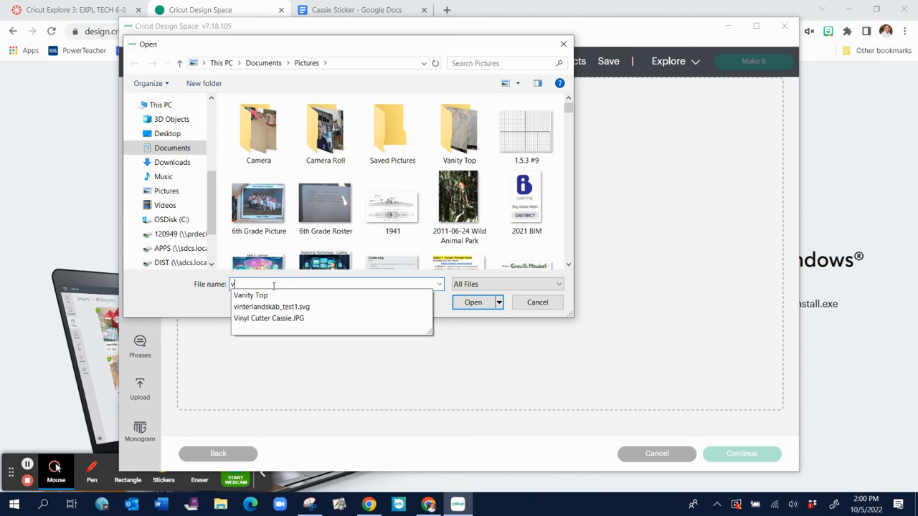
type("i")
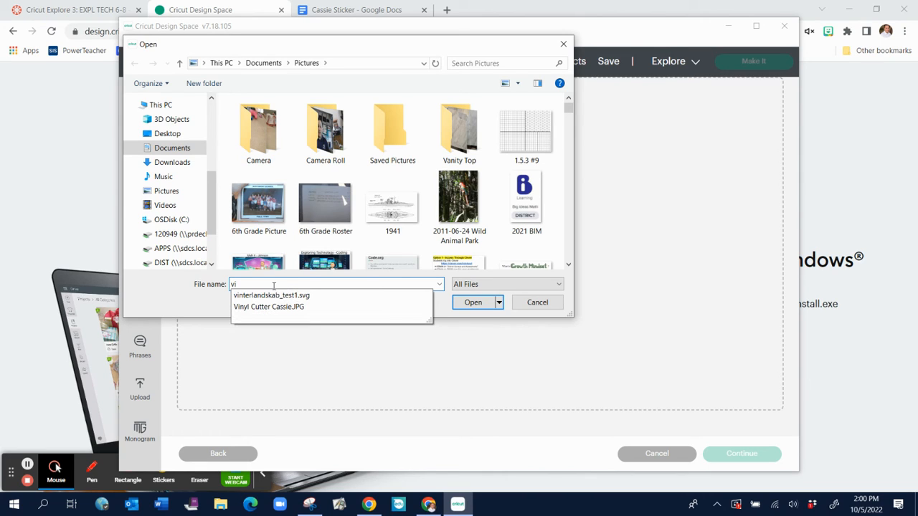
left_click(276, 307)
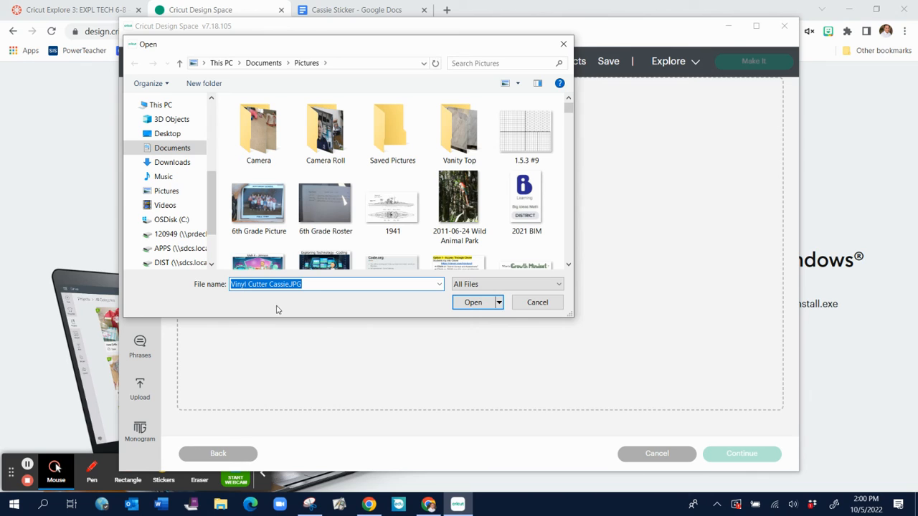
left_click(475, 304)
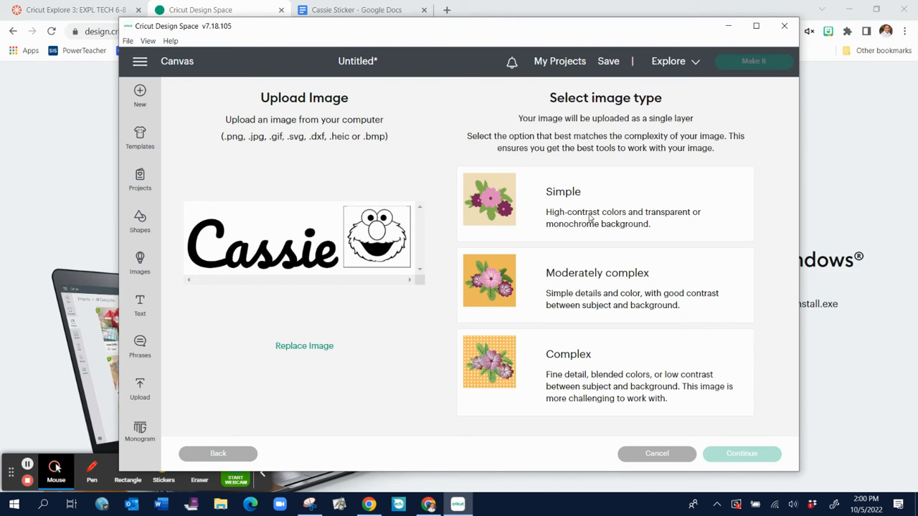
Step: Upload the Cassie image as a Simple, Print Then Cut image and add it to the canvas
left_click(501, 203)
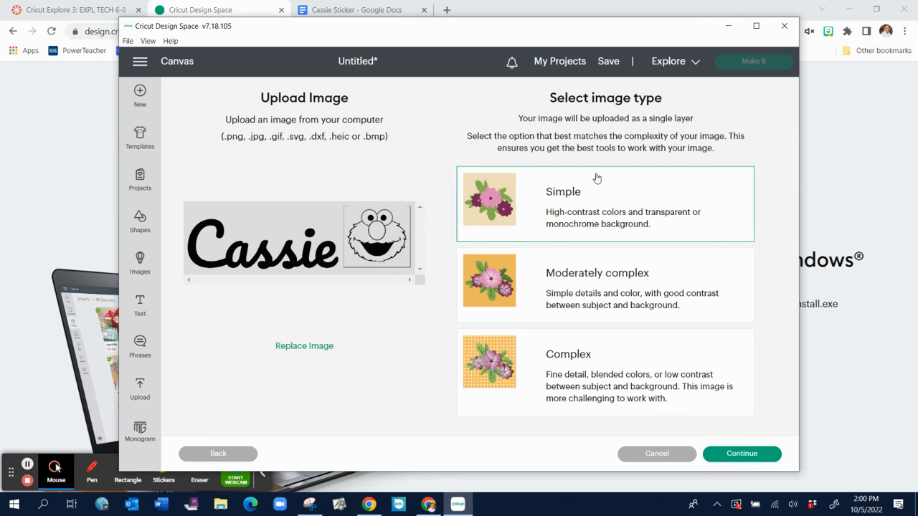
left_click(741, 459)
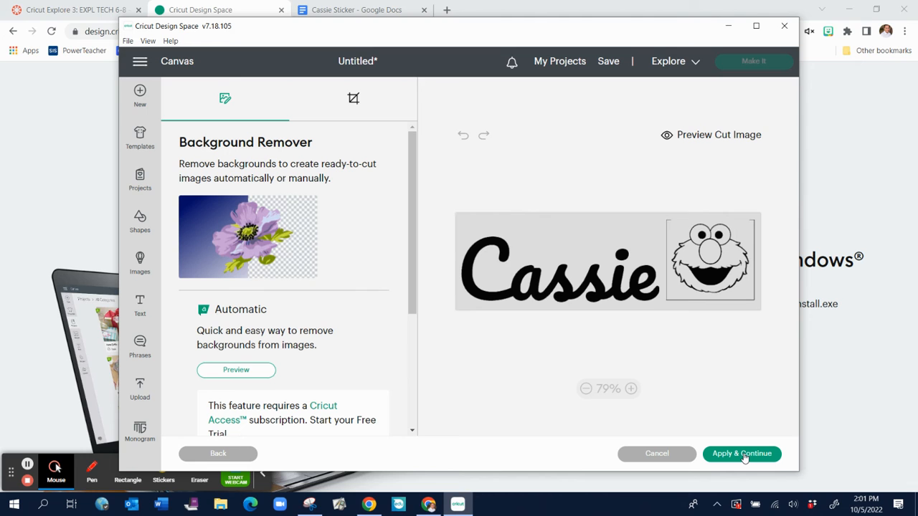
left_click(743, 455)
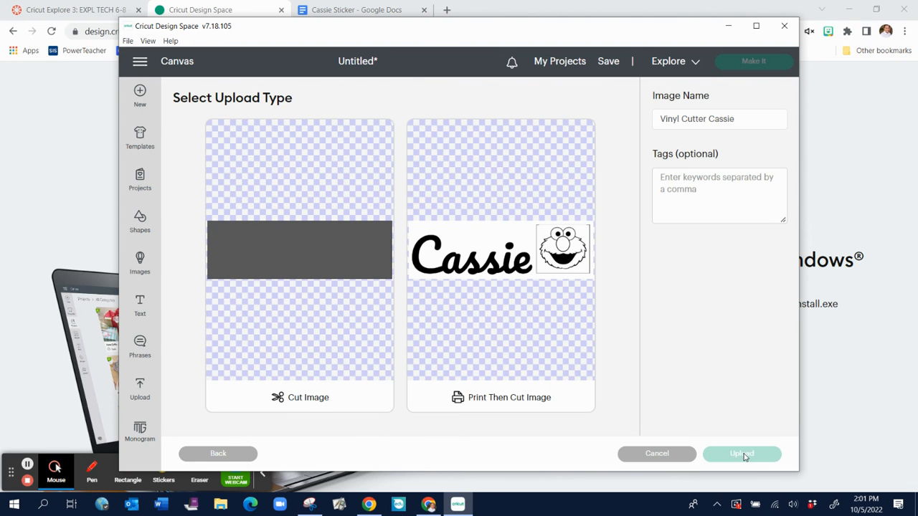
left_click(524, 265)
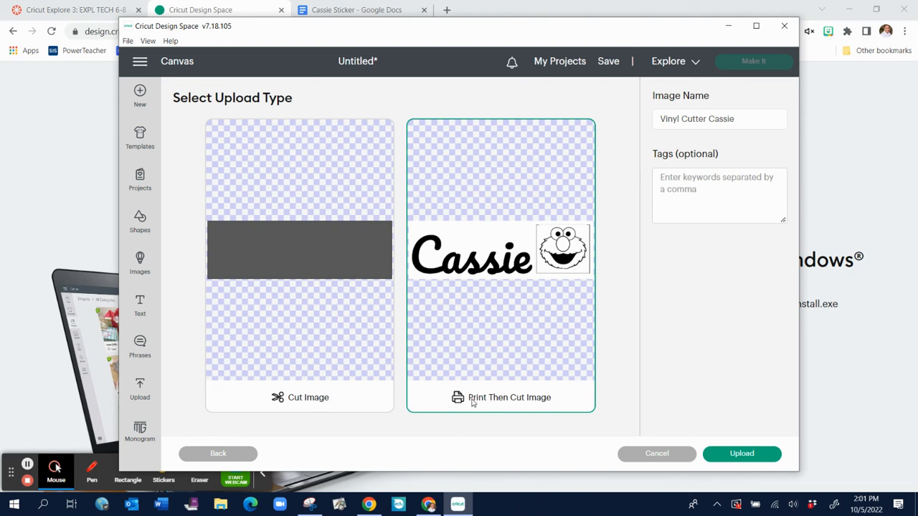
left_click(750, 457)
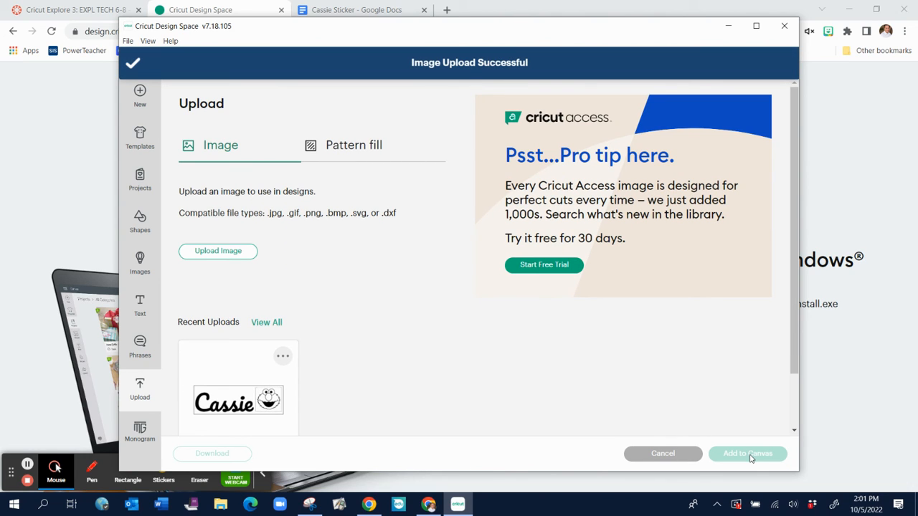
left_click(236, 381)
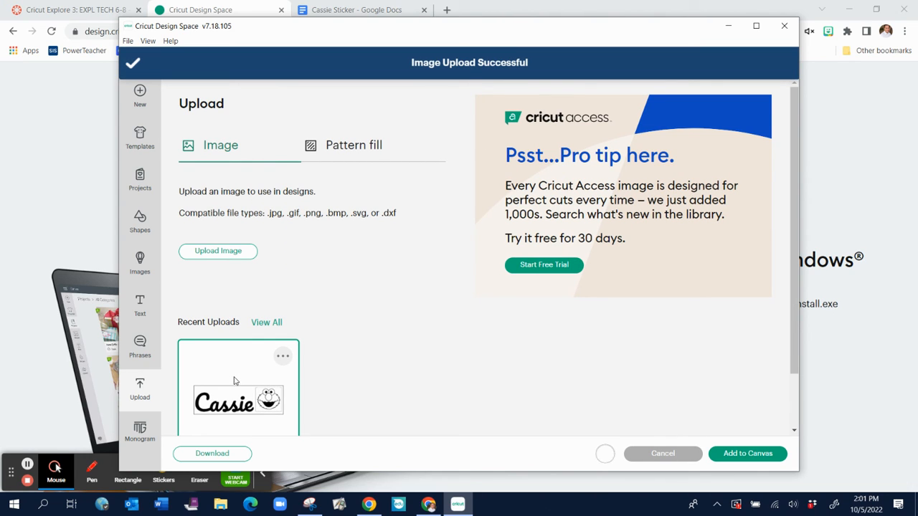
left_click(748, 456)
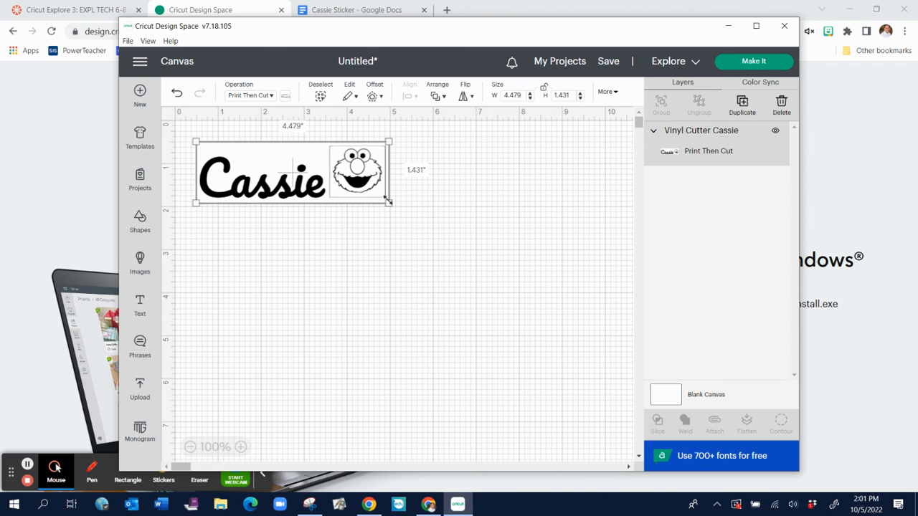
Step: Resize the Cassie and Elmo image to 2.5 in tall by 7.828 in wide
left_click_drag(388, 201, 423, 210)
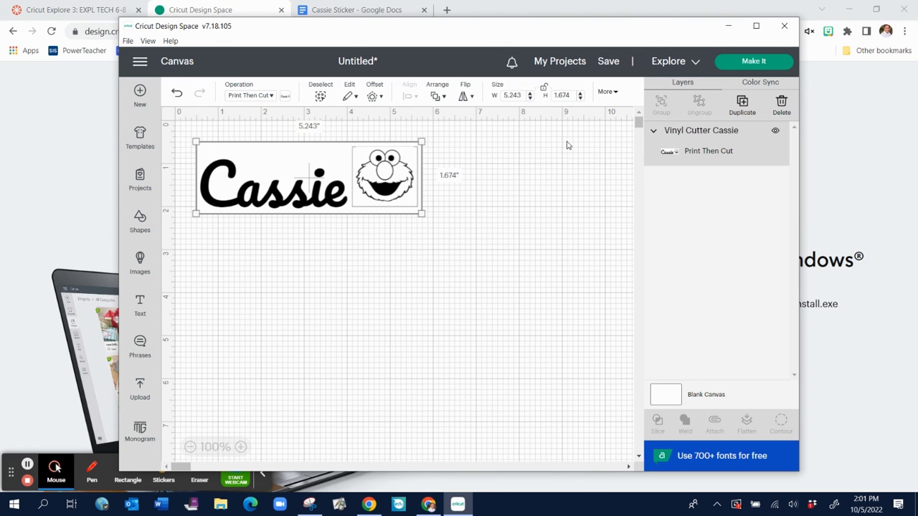
left_click(571, 95)
type("2.5")
key("Return")
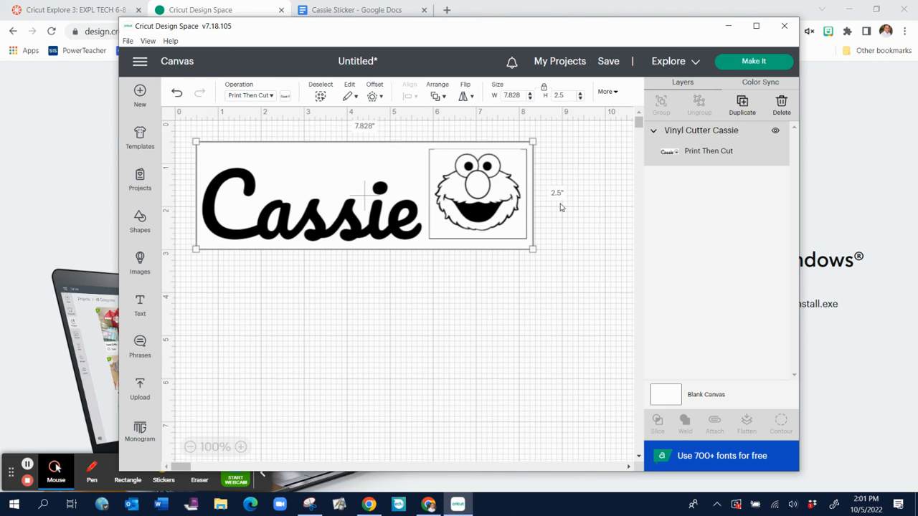
left_click(578, 255)
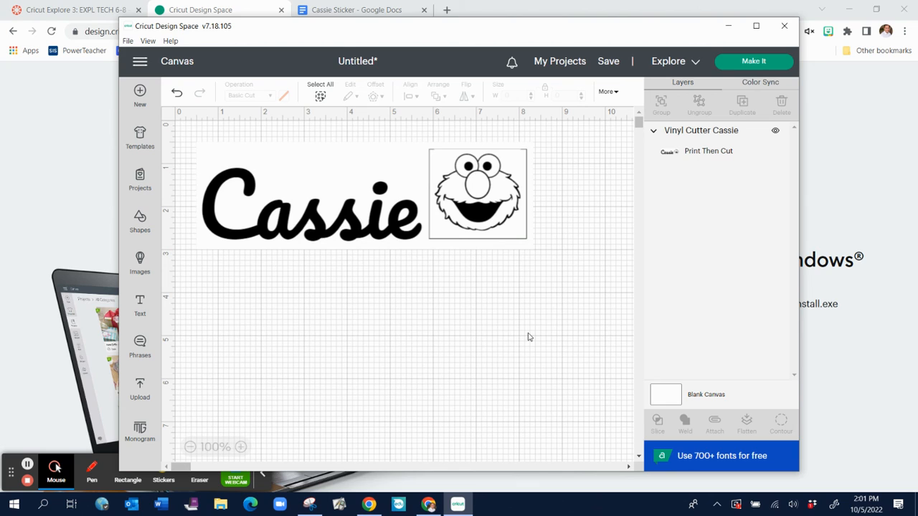